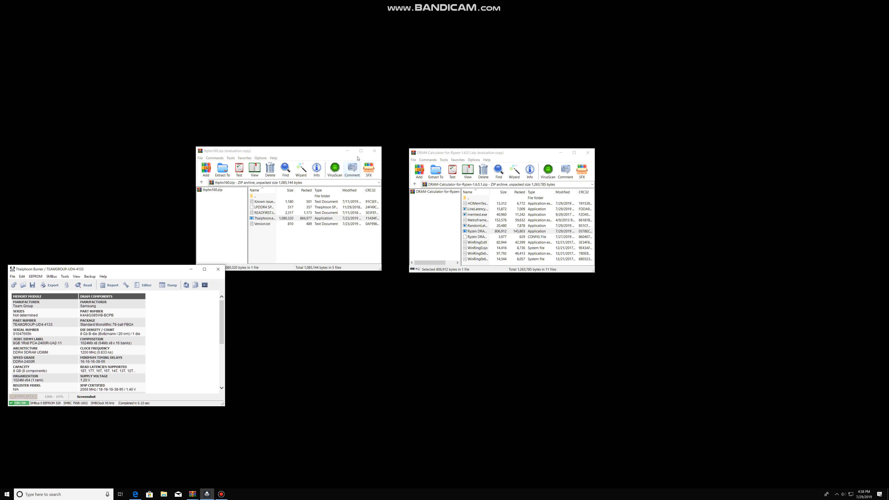
- Close the Thaiphoon Burner archive window and snap the Thaiphoon Burner report window to the left half of the screen
left_click(348, 151)
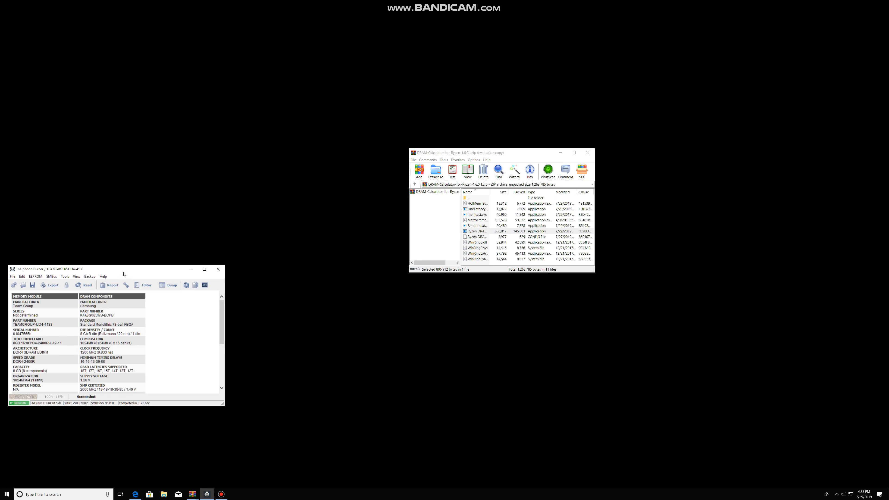
left_click_drag(84, 269, 1, 269)
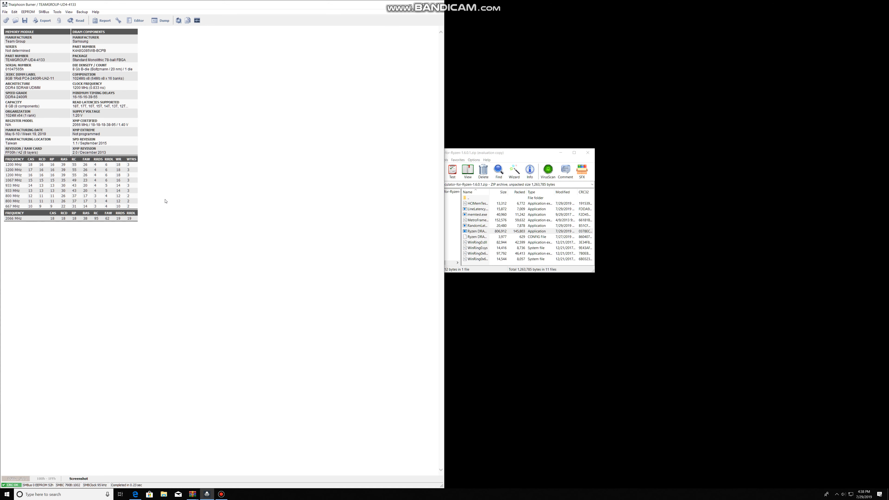
left_click_drag(137, 220, 9, 45)
left_click(29, 58)
- Launch the DRAM Calculator for Ryzen executable from its archive and minimize the archive window
left_click(490, 233)
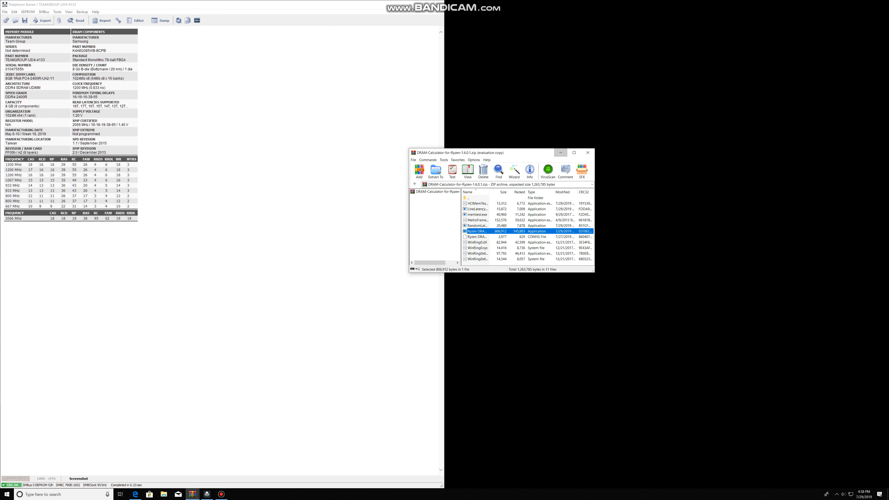
left_click(560, 152)
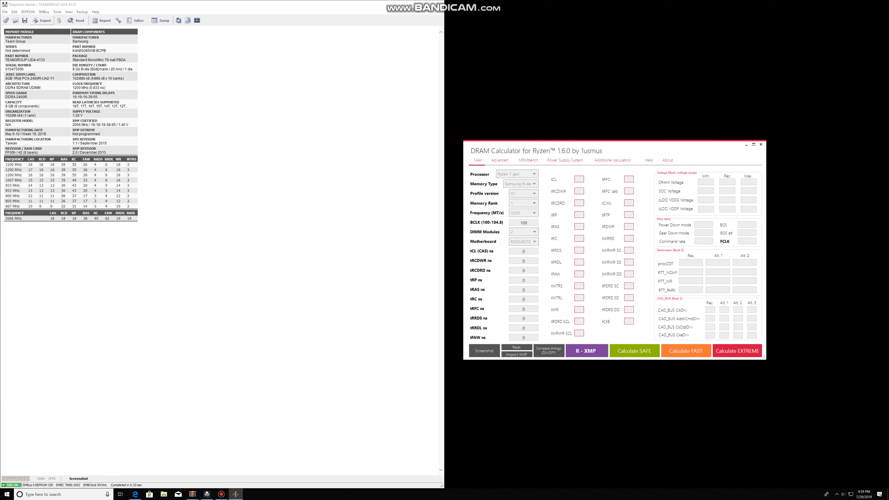
- Set the calculator's Processor to Ryzen 2 gen
left_click(516, 173)
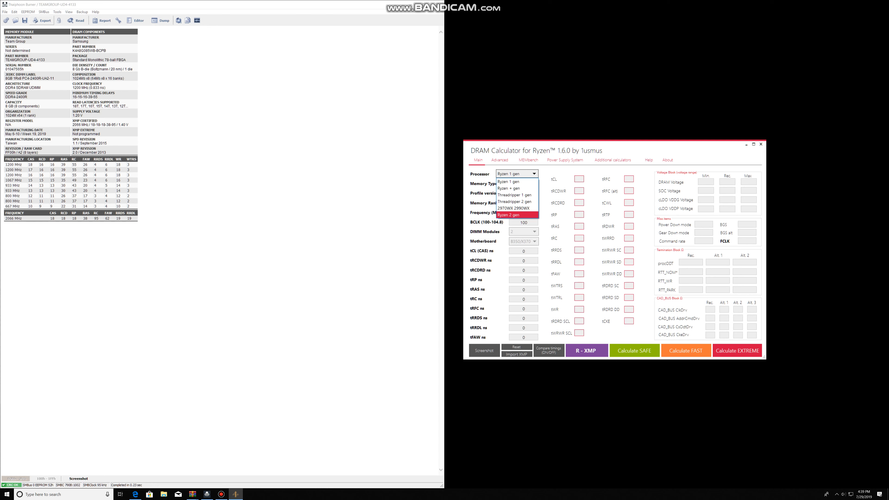
left_click(516, 215)
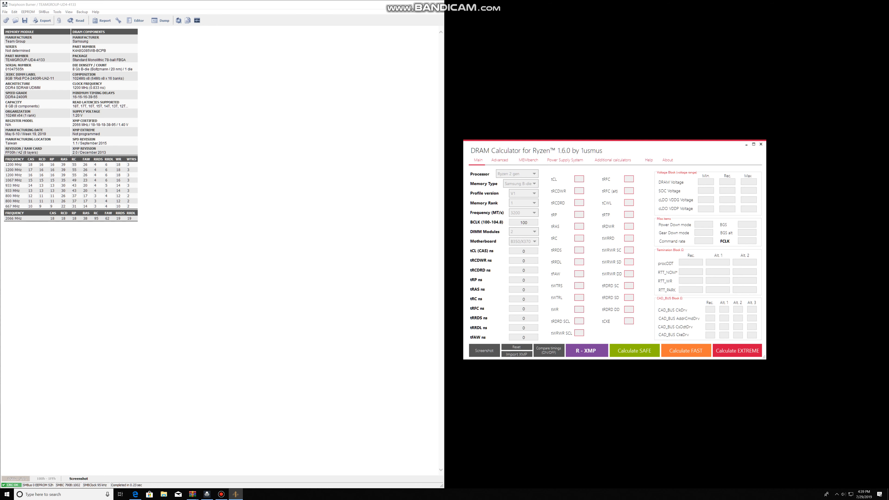
- Check the DRAM manufacturer and die type in the Thaiphoon report and set Memory Type to Samsung B-die
left_click_drag(89, 41, 72, 42)
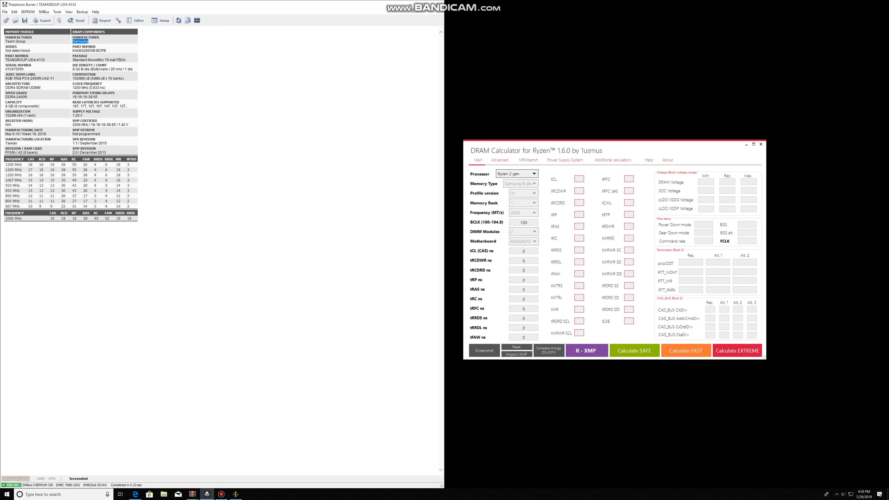
left_click(521, 183)
left_click(519, 191)
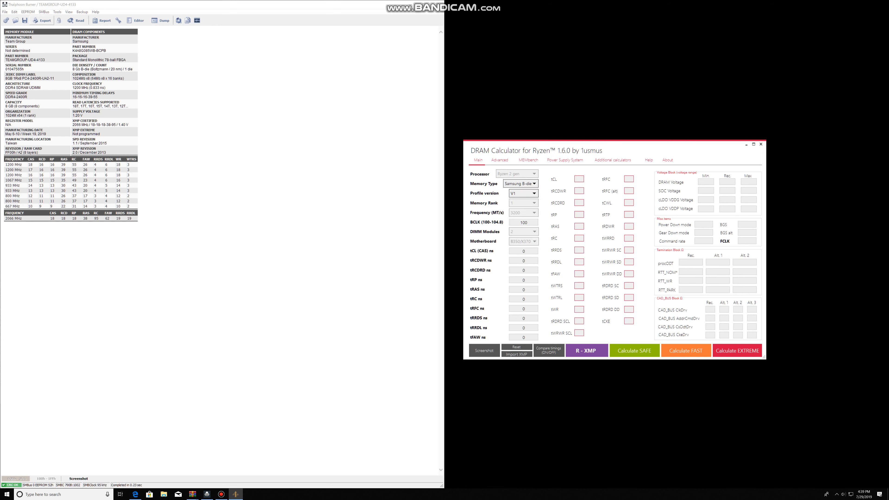
left_click_drag(144, 154, 73, 32)
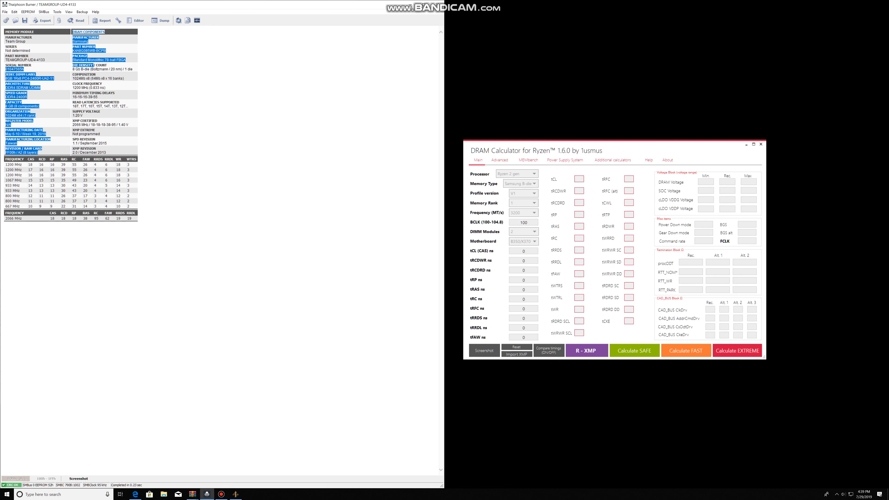
left_click(150, 115)
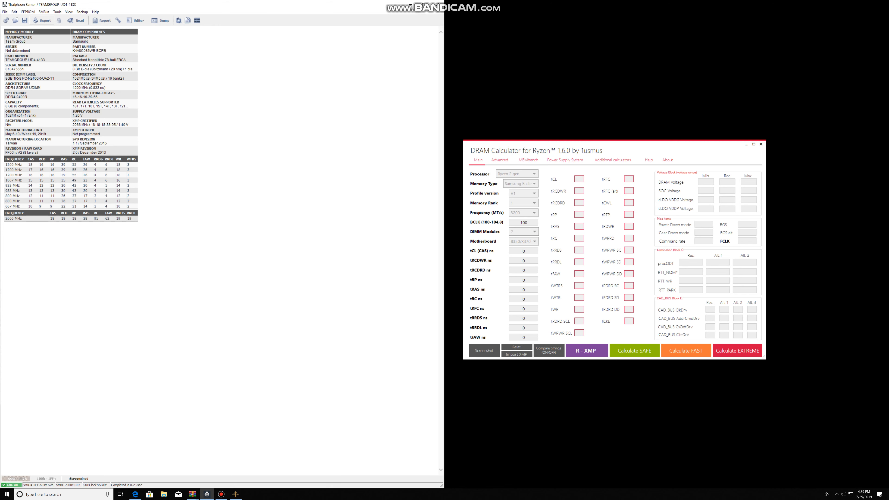
double_click(86, 69)
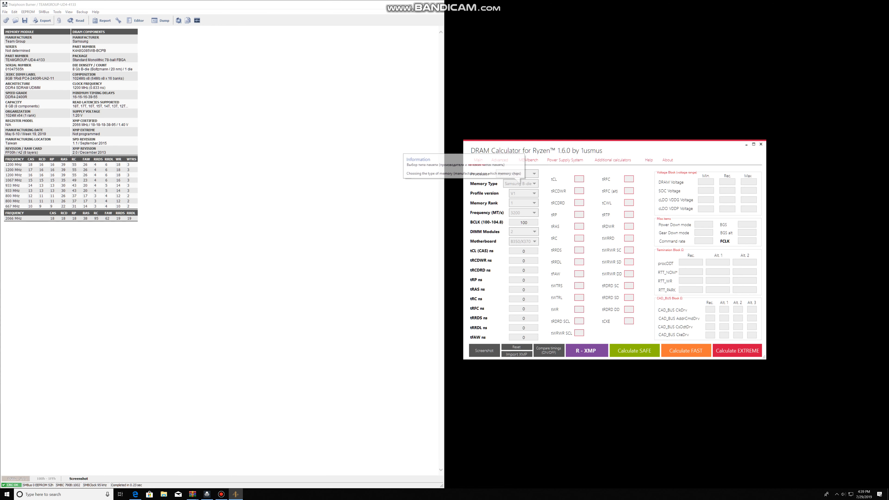
left_click(520, 184)
left_click(518, 191)
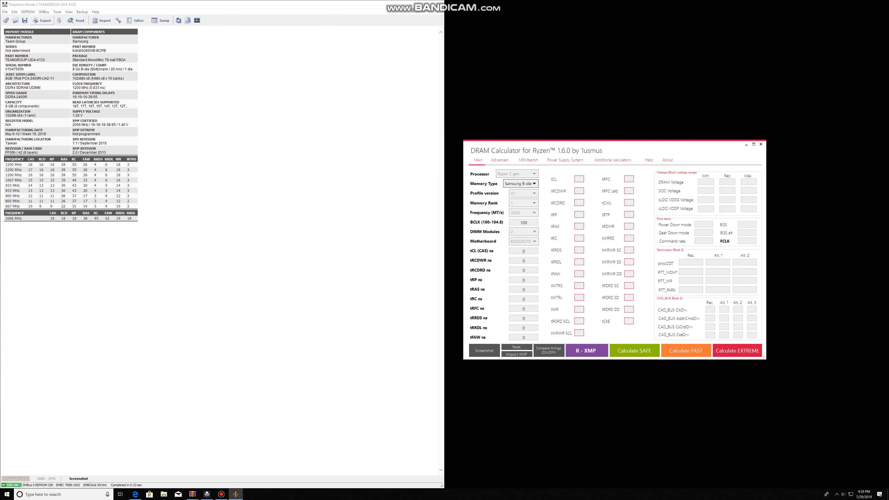
- Set Profile version to V1 and the memory frequency to 3800 MT/s, checking the module part number in the report
left_click(523, 193)
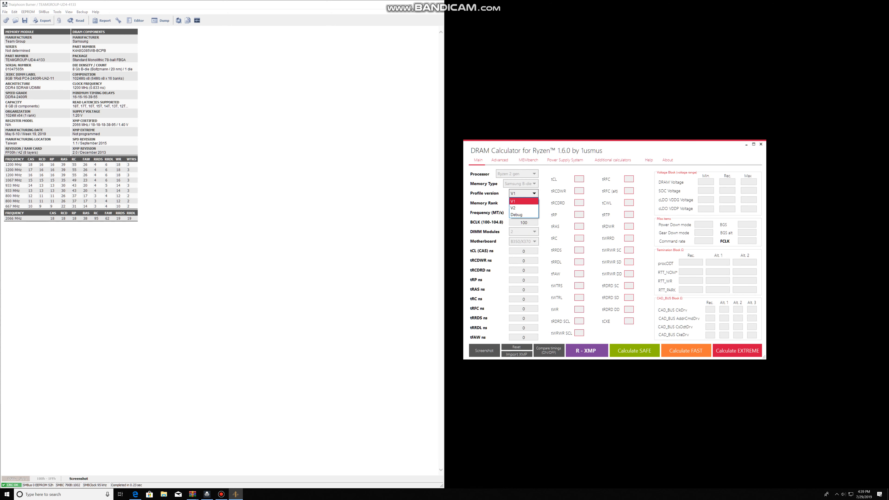
left_click(523, 201)
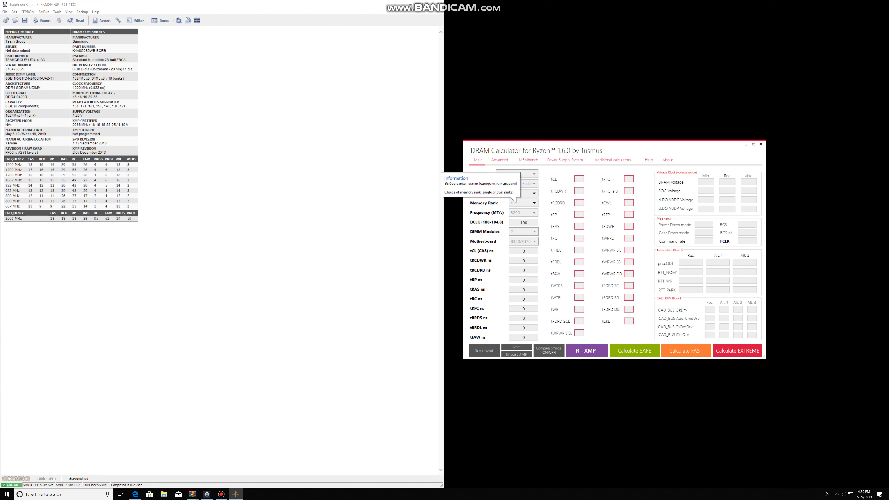
left_click(523, 212)
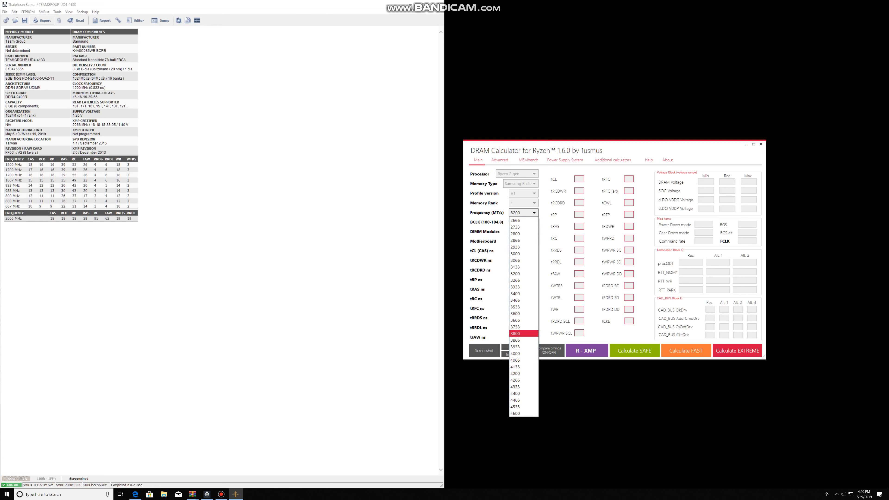
left_click(280, 245)
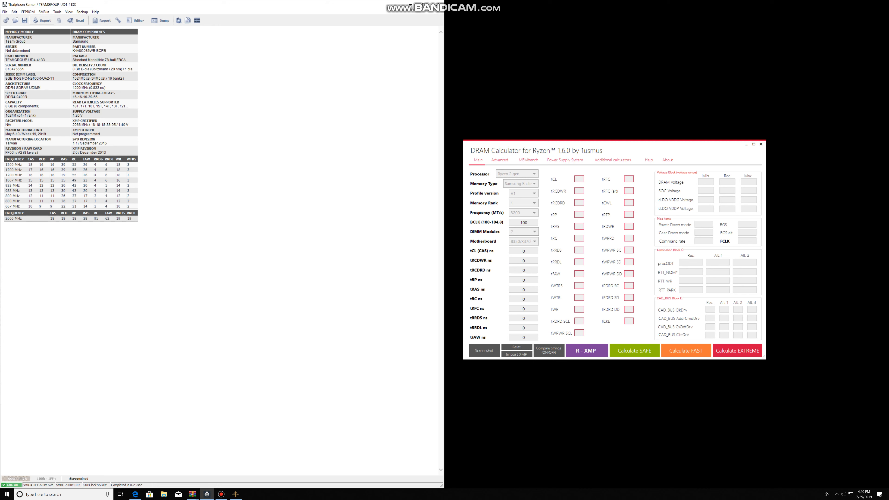
double_click(41, 60)
left_click(523, 213)
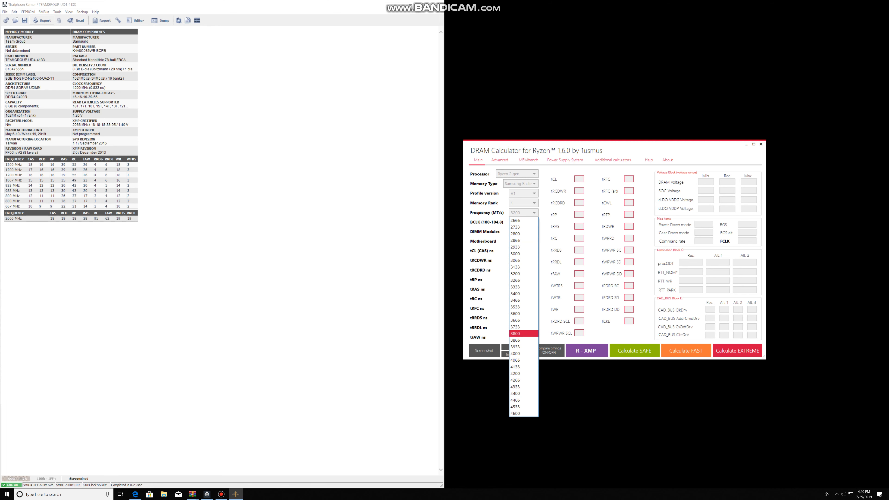
left_click(518, 333)
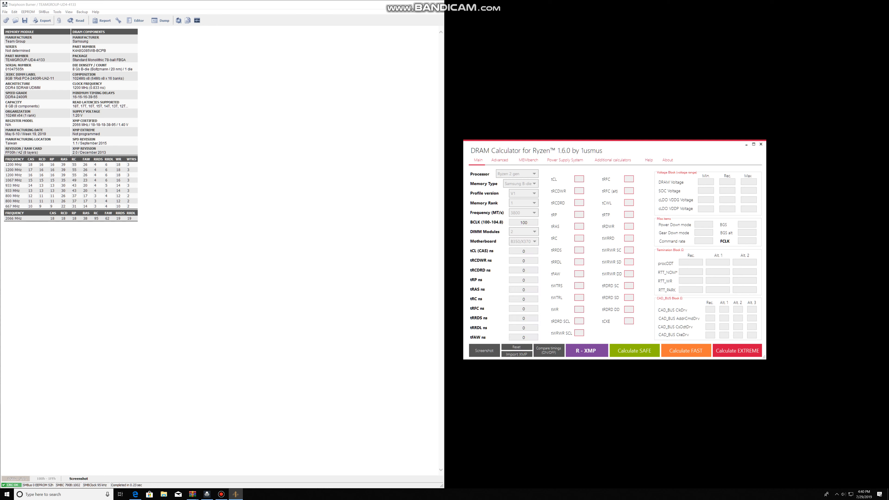
- Set the motherboard to X570 and calculate the Safe preset timings
left_click(523, 232)
left_click(523, 246)
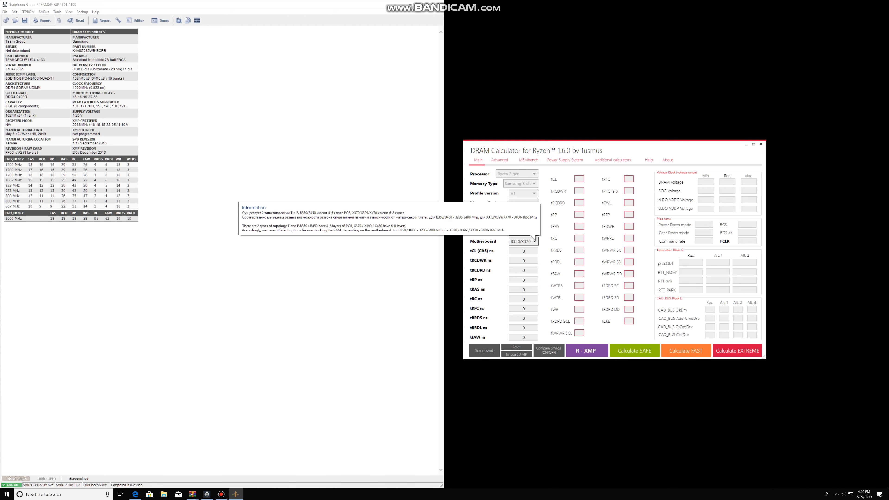
left_click(523, 242)
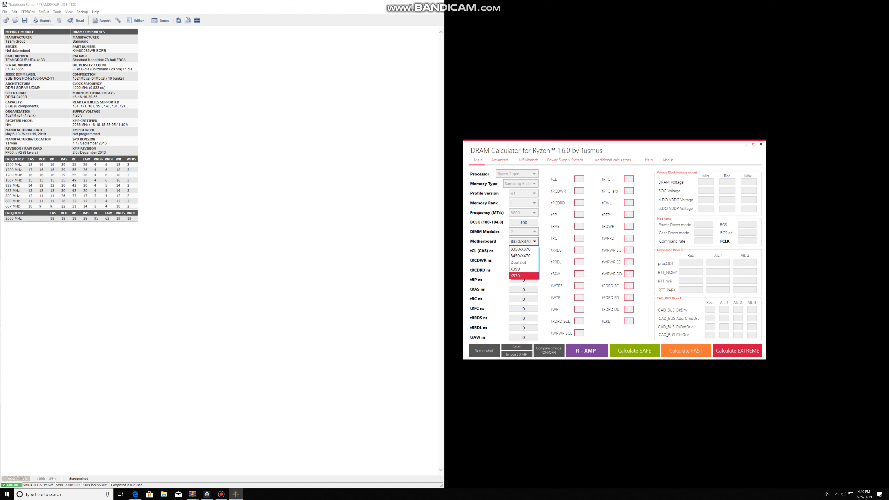
left_click(522, 275)
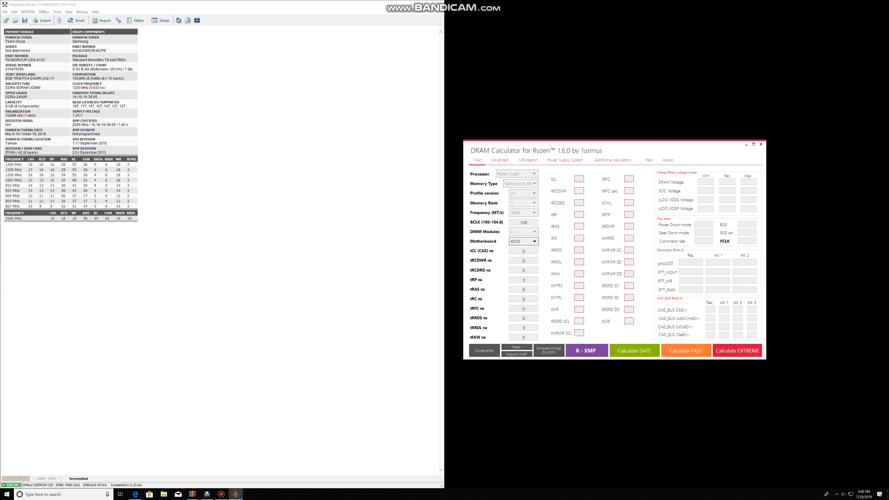
mouse_move(527, 242)
left_click(634, 350)
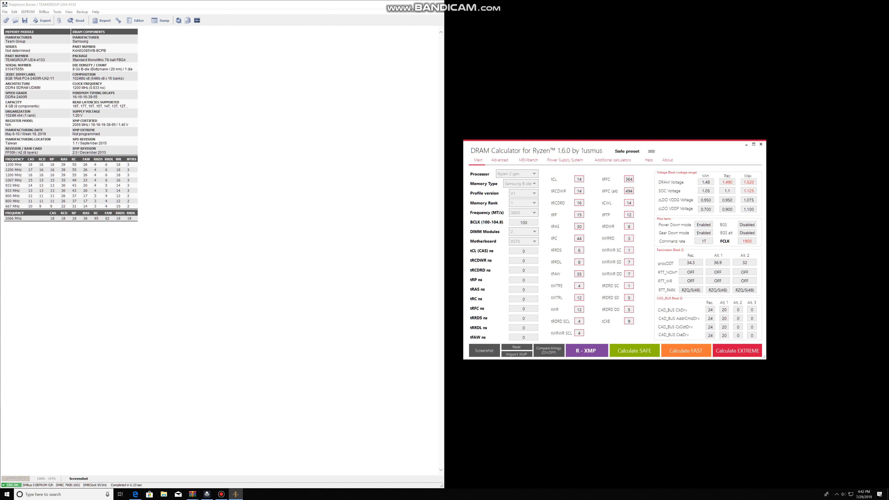
- Reposition the calculator window and examine the calculated DRAM voltage values for the Safe preset
left_click_drag(560, 146, 397, 158)
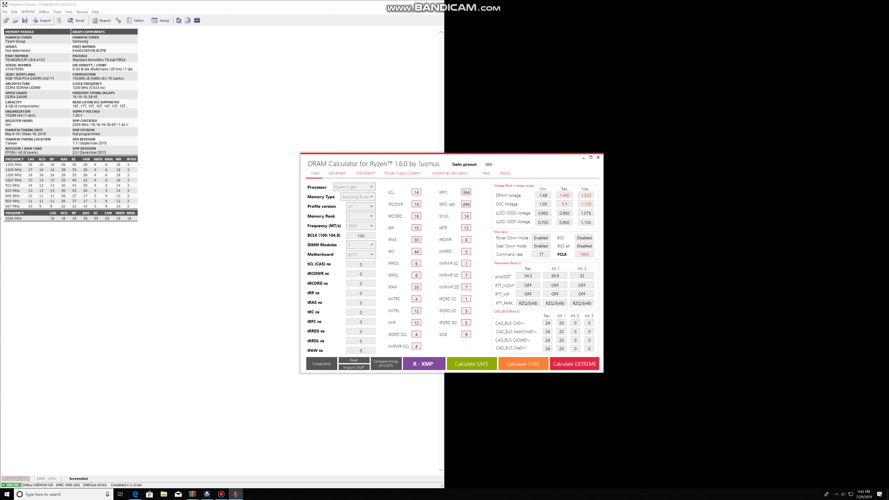
double_click(581, 196)
left_click_drag(396, 158, 346, 158)
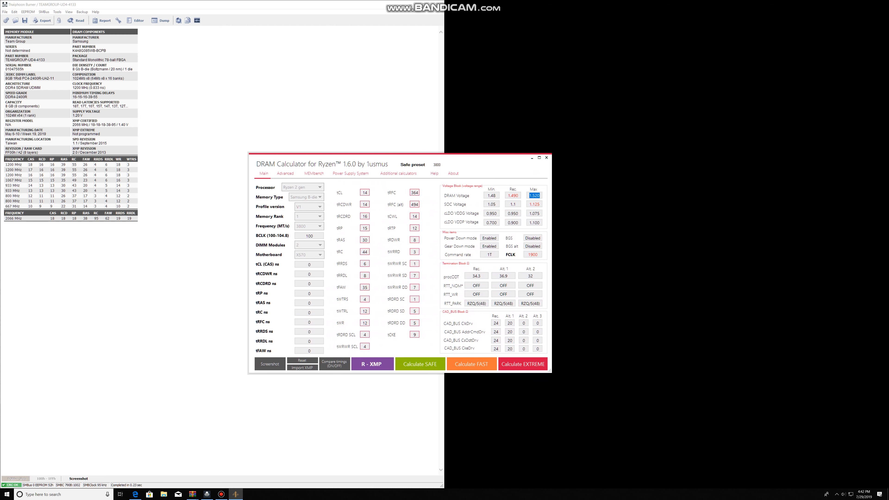
left_click_drag(345, 159, 369, 138)
left_click(563, 175)
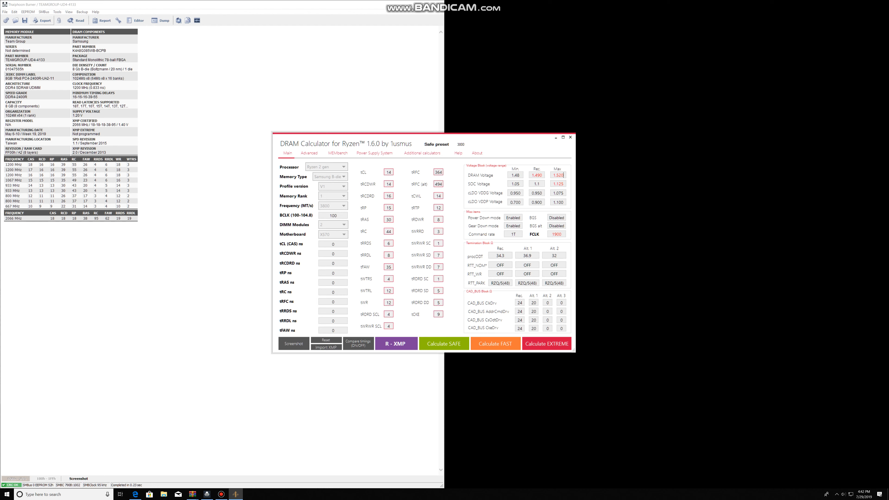
- Calculate the Fast preset timings and move the calculator window to view them
left_click(495, 344)
left_click_drag(497, 138, 462, 146)
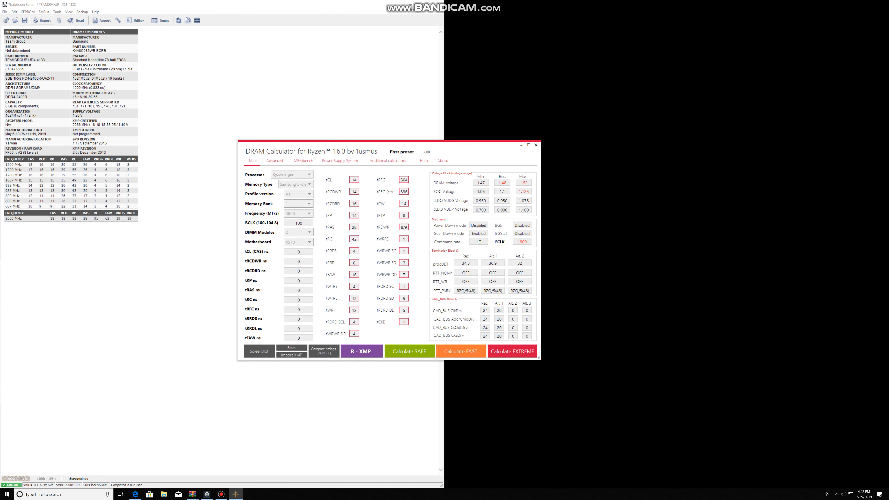
left_click_drag(462, 145, 473, 175)
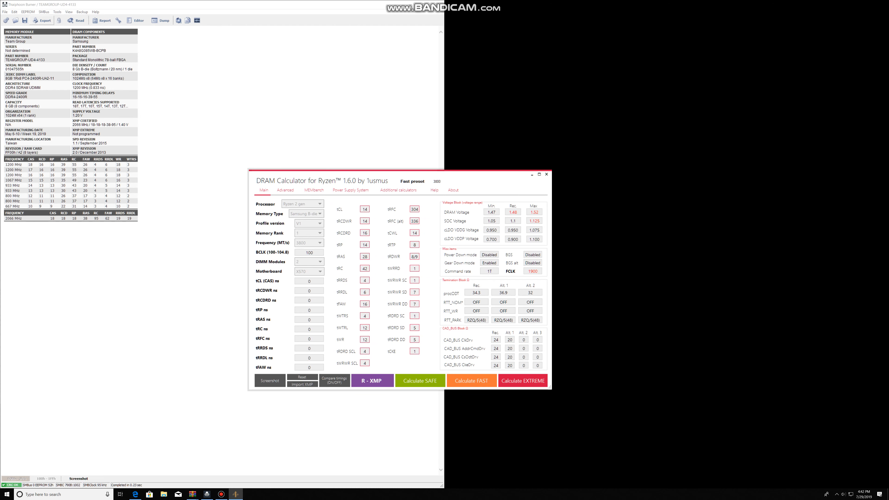
left_click(221, 494)
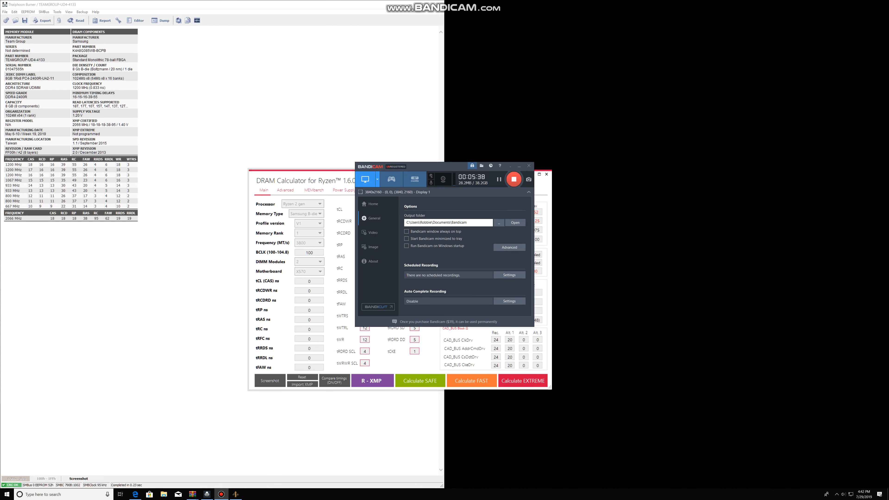